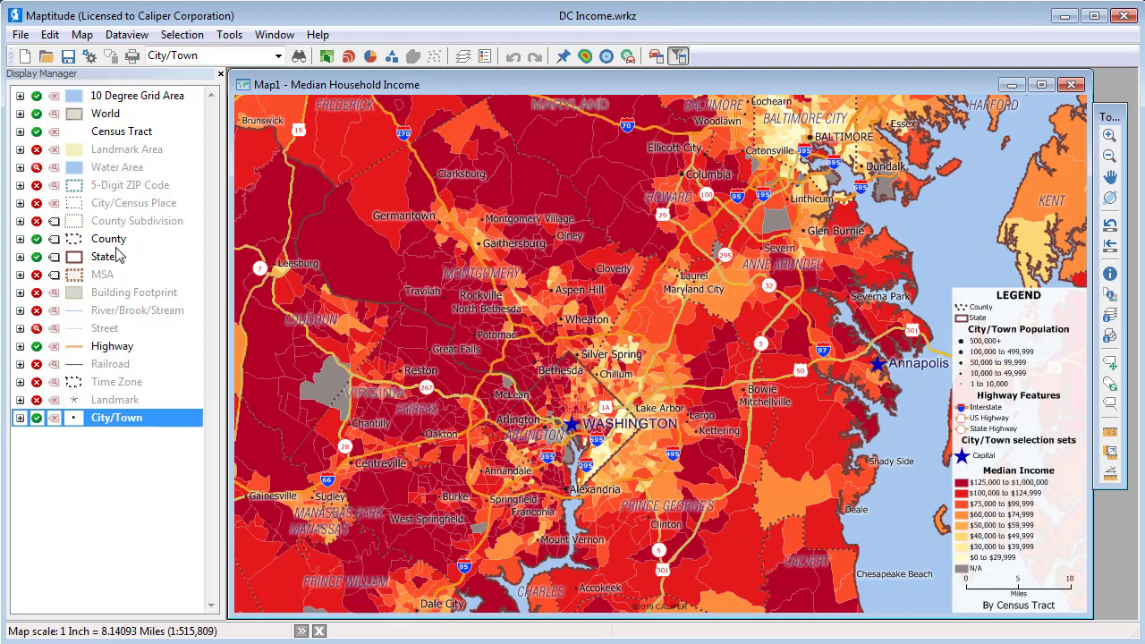
- Turn off the County and Highway layers in the Display Manager
left_click(39, 240)
left_click(37, 242)
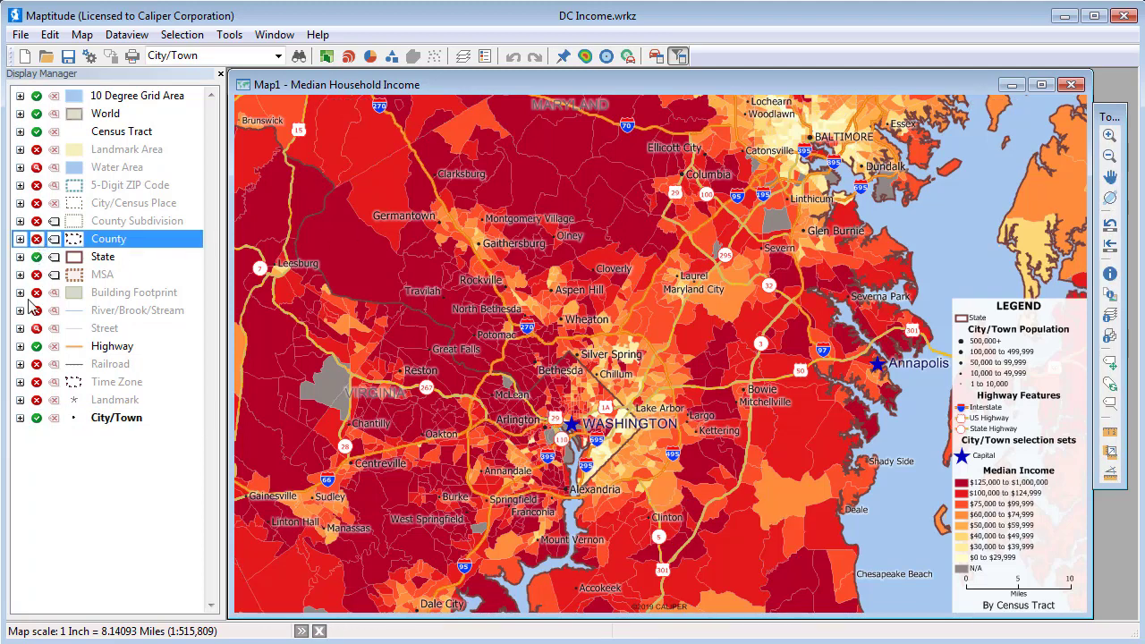
left_click(35, 349)
left_click(36, 347)
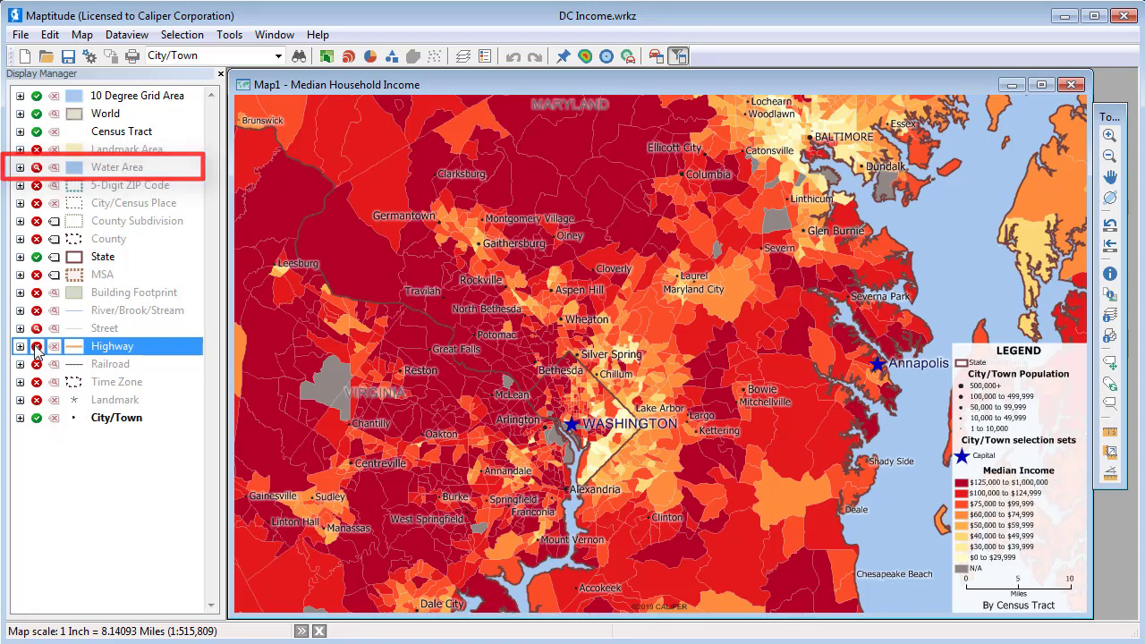
- Turn on Water Area and restore its Show/Hide to the automatic autoscale setting
left_click(37, 168)
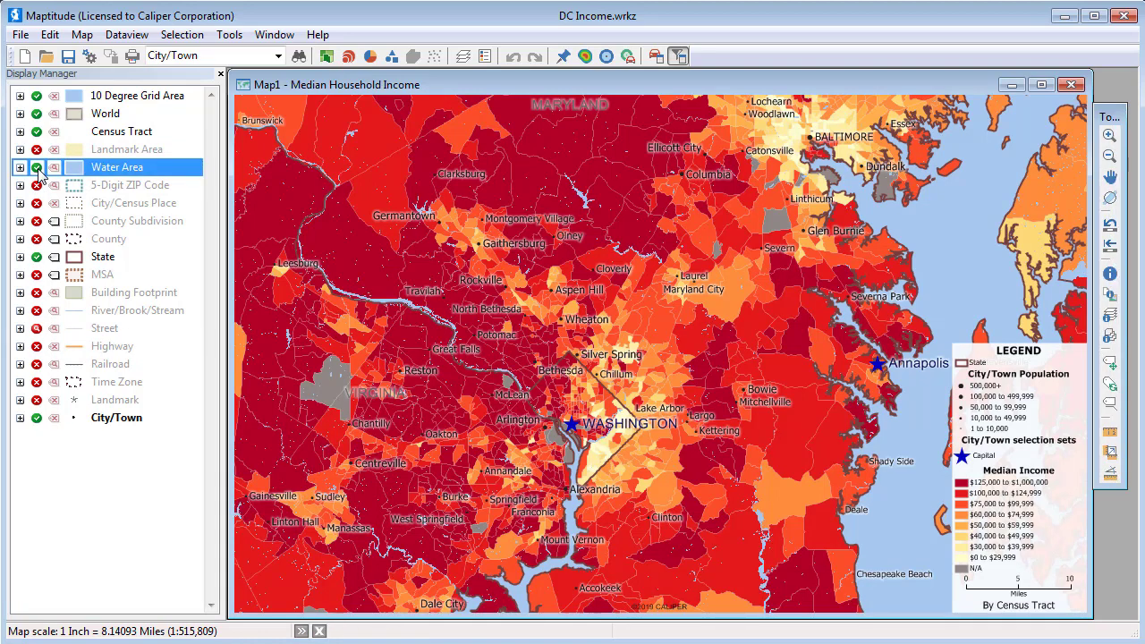
right_click(83, 172)
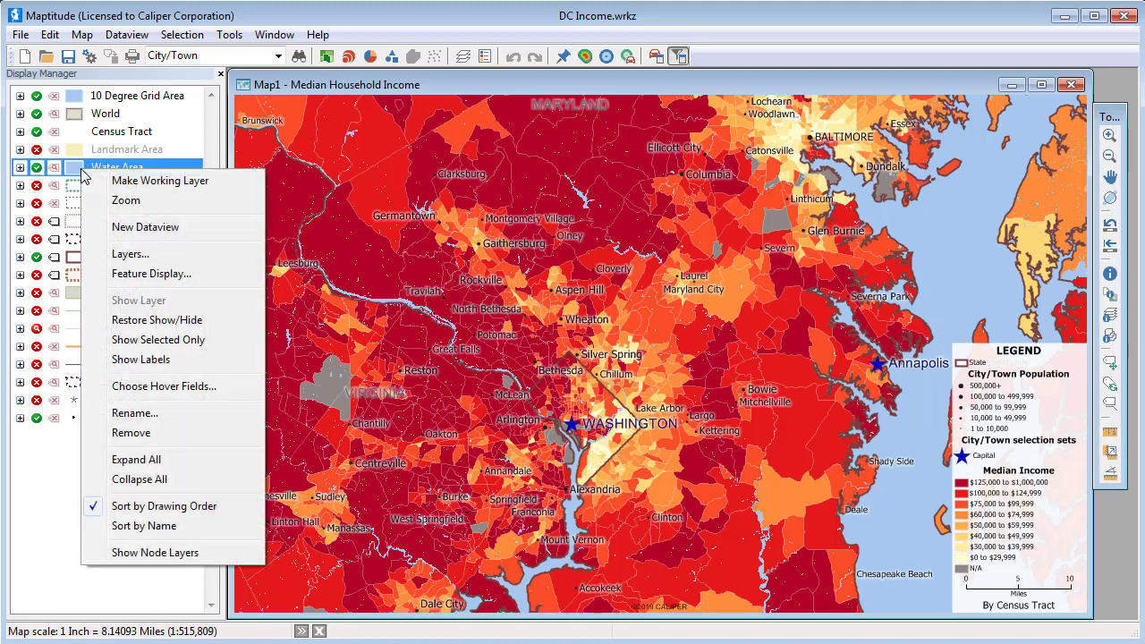
left_click(164, 320)
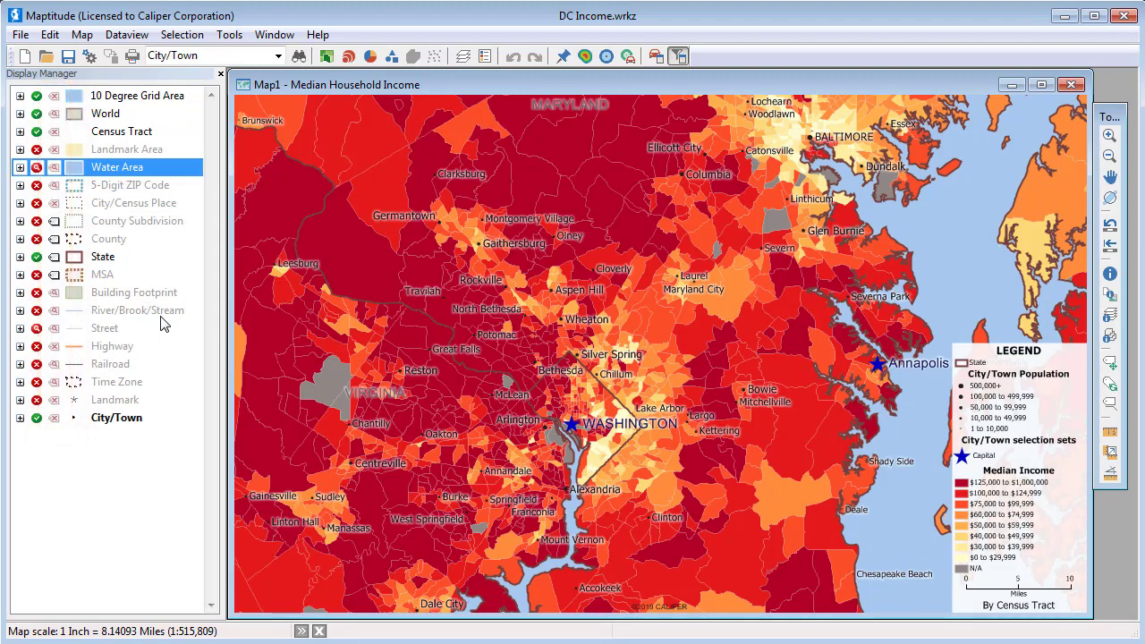
- Set the State layer labels to stretched, size 20, black
left_click(54, 259)
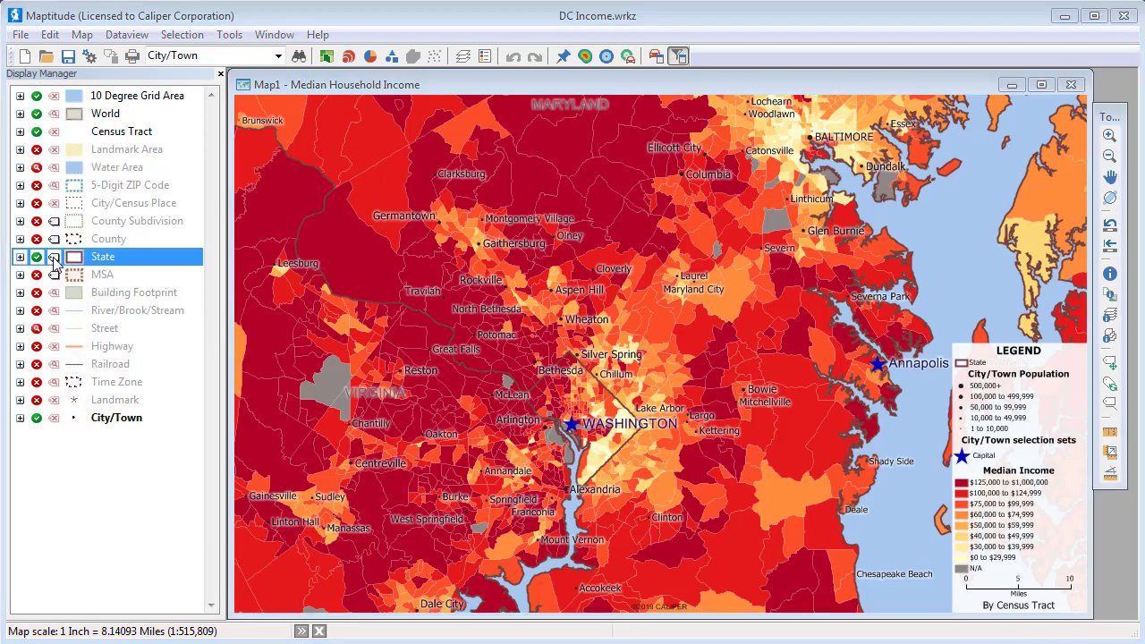
left_click(54, 257)
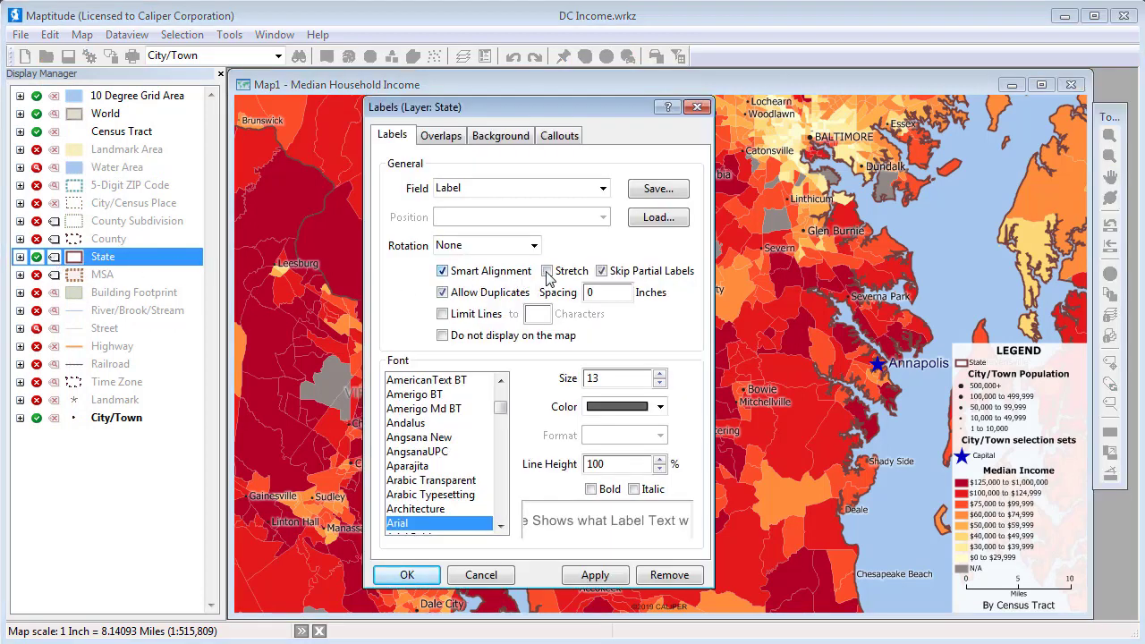
left_click(547, 271)
left_click(660, 375)
left_click(660, 375)
left_click(660, 375)
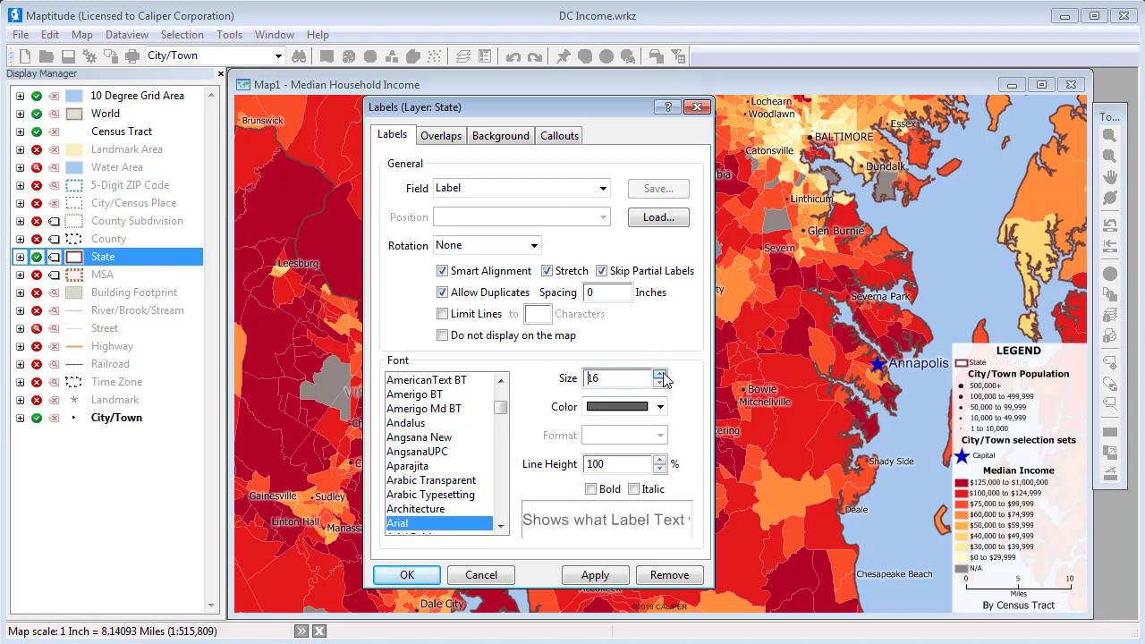
left_click(660, 375)
left_click(660, 374)
left_click(660, 375)
left_click(660, 375)
left_click(660, 407)
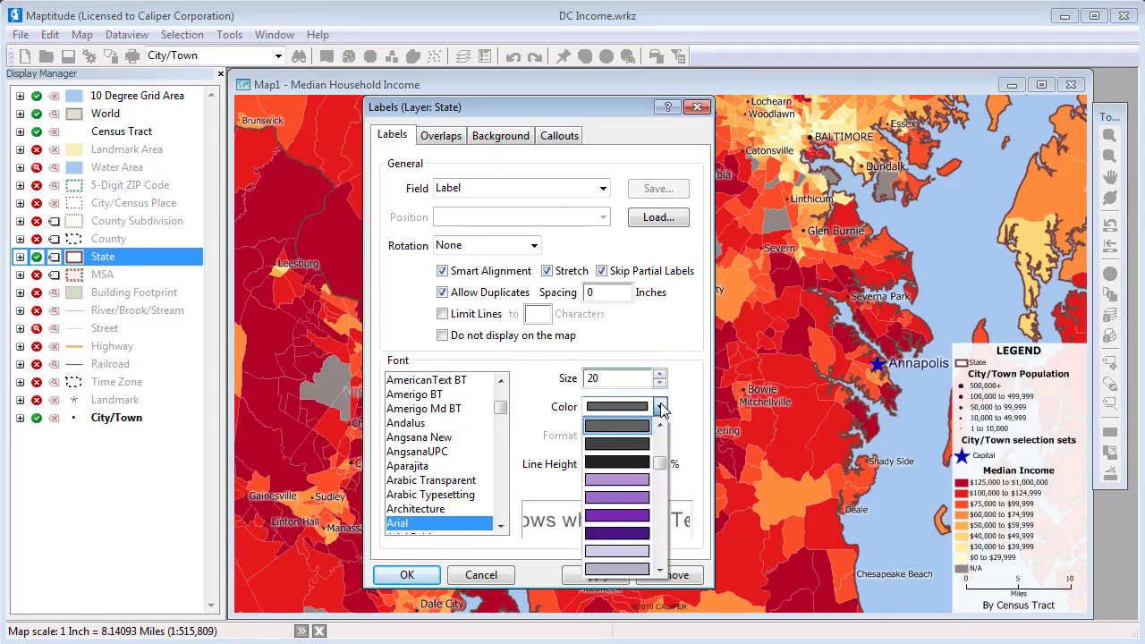
left_click(635, 461)
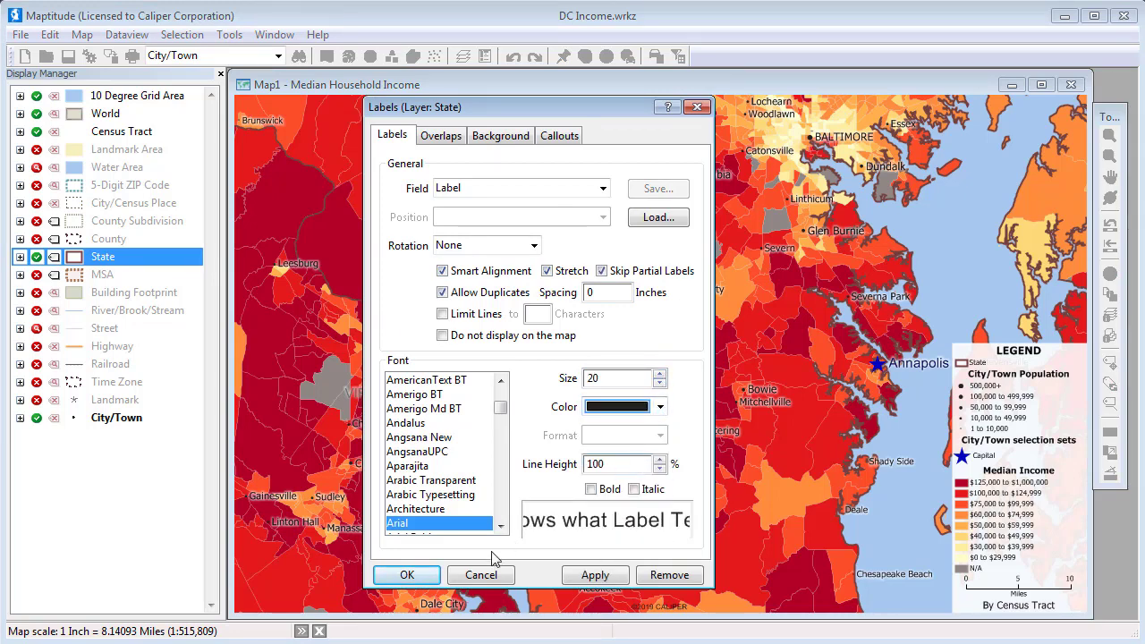
left_click(407, 575)
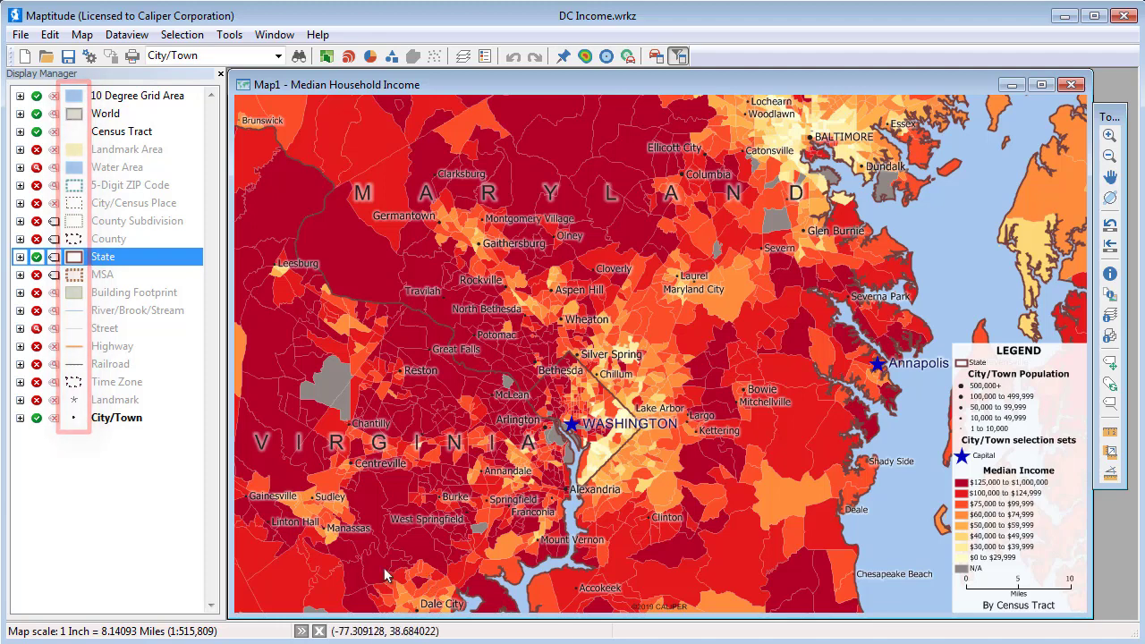
- Give the State layer a border width of 3 in the darkest brown
left_click(75, 260)
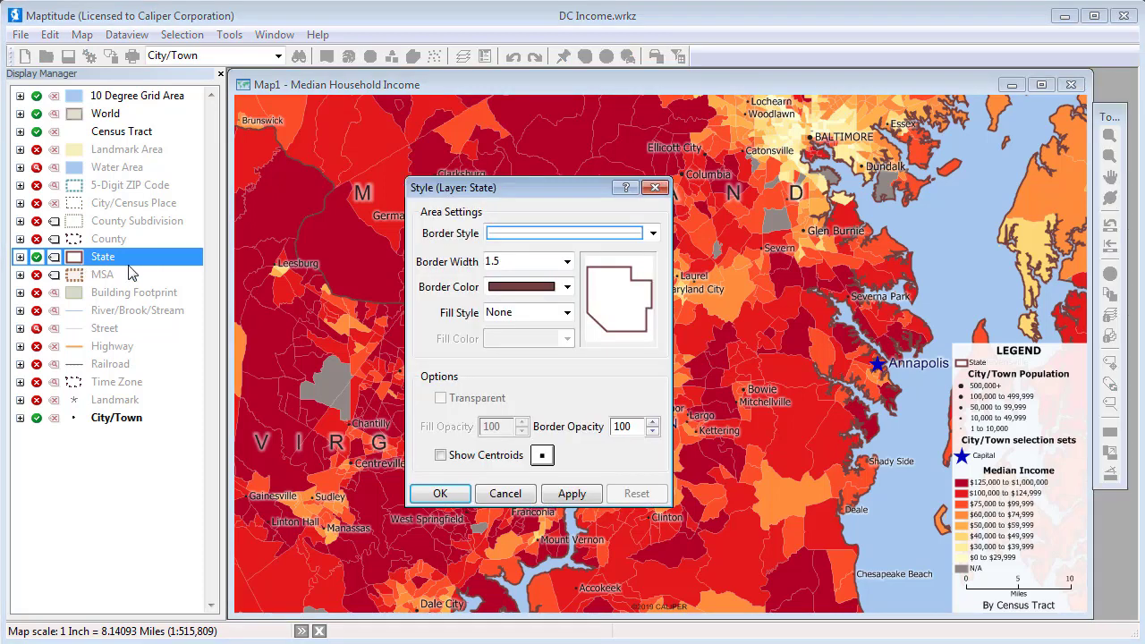
left_click(493, 264)
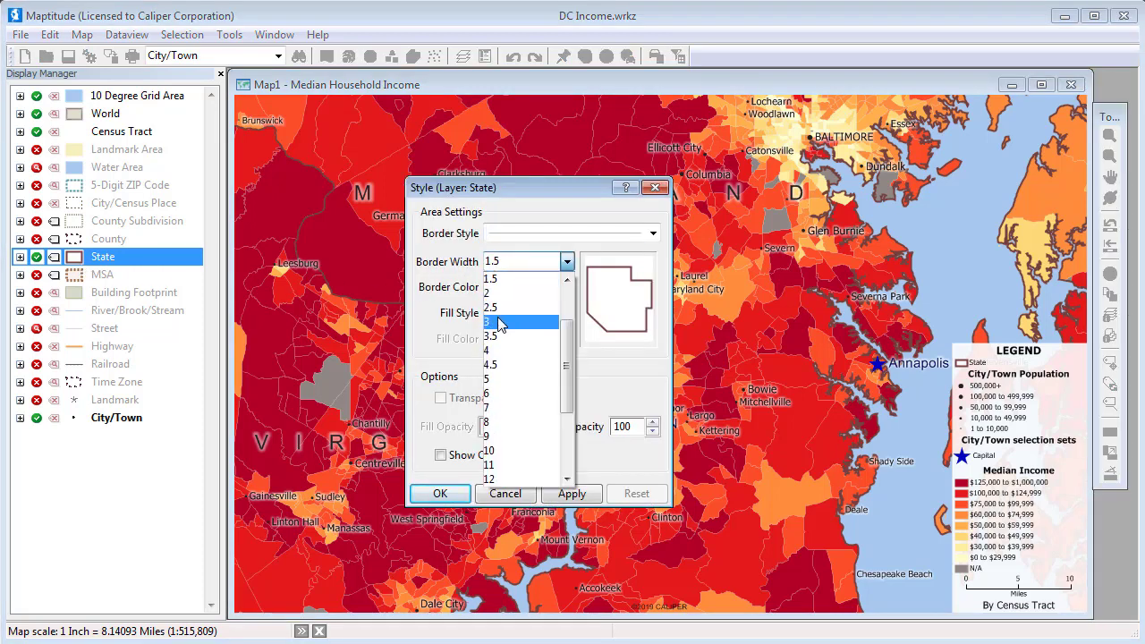
left_click(499, 324)
left_click(515, 286)
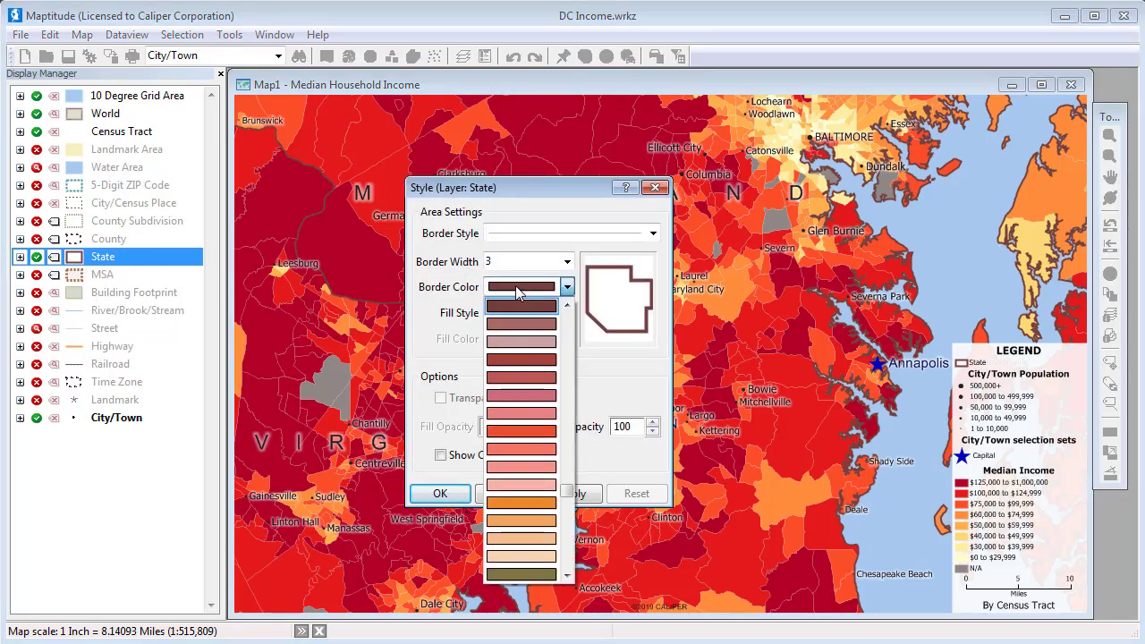
left_click(543, 305)
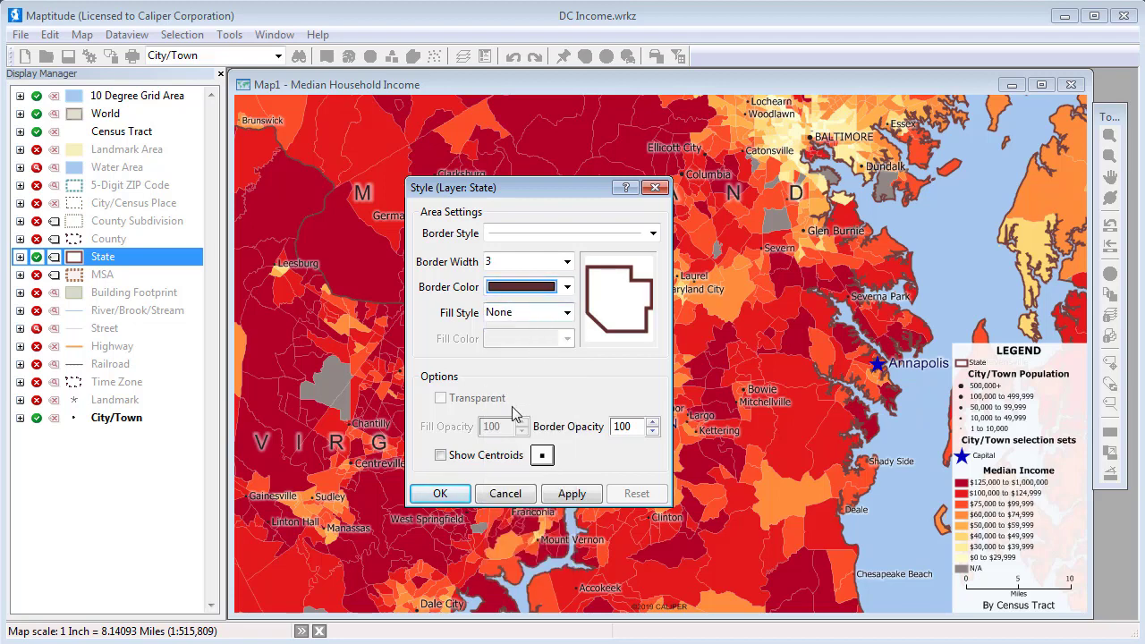
left_click(439, 494)
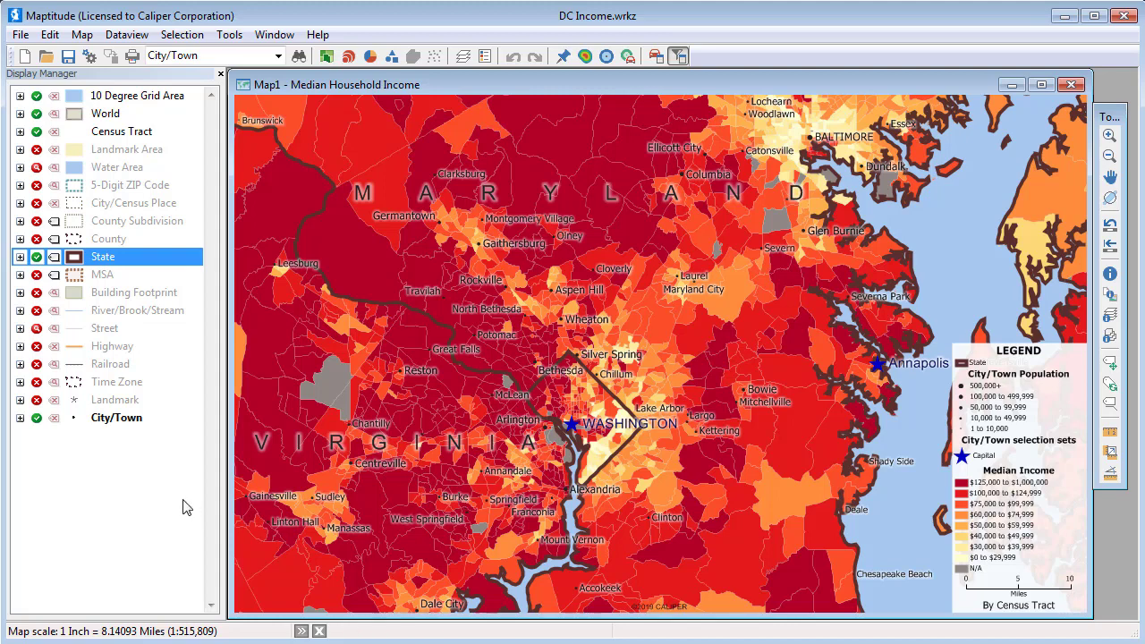
- Under City/Town Sets, change the Capital set's symbol to the circled star icon
left_click(20, 418)
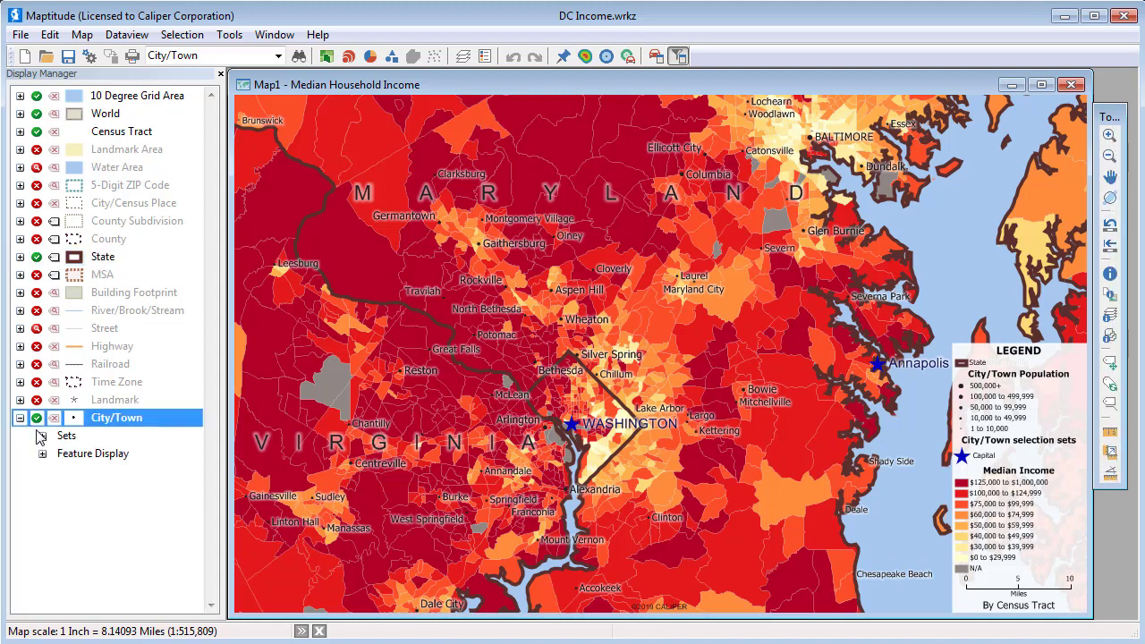
left_click(42, 436)
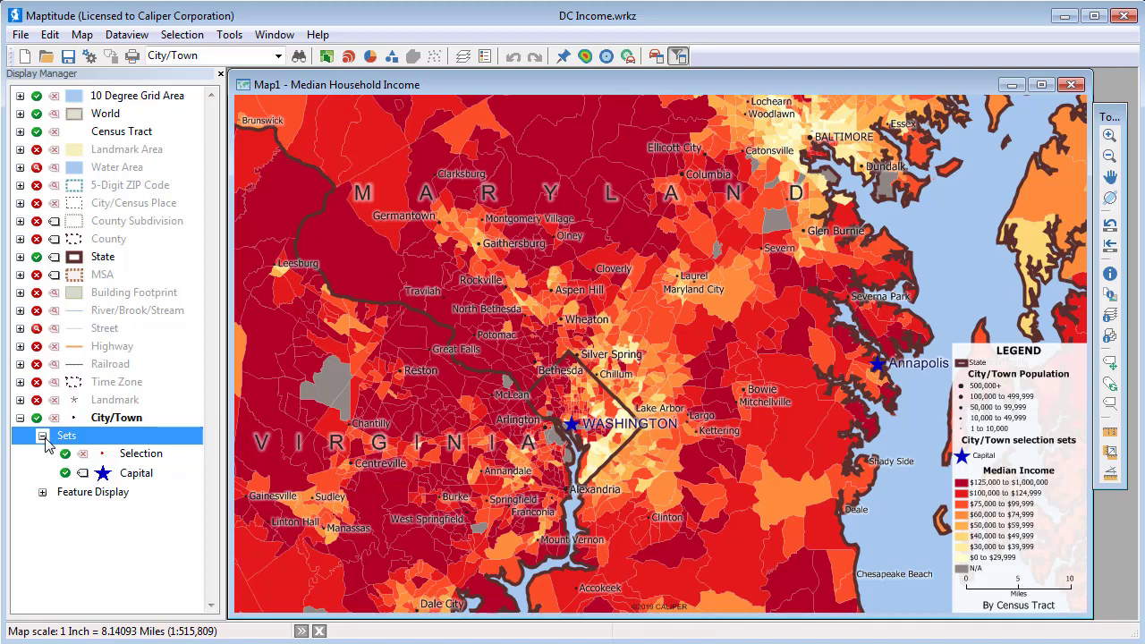
left_click(105, 476)
left_click(104, 474)
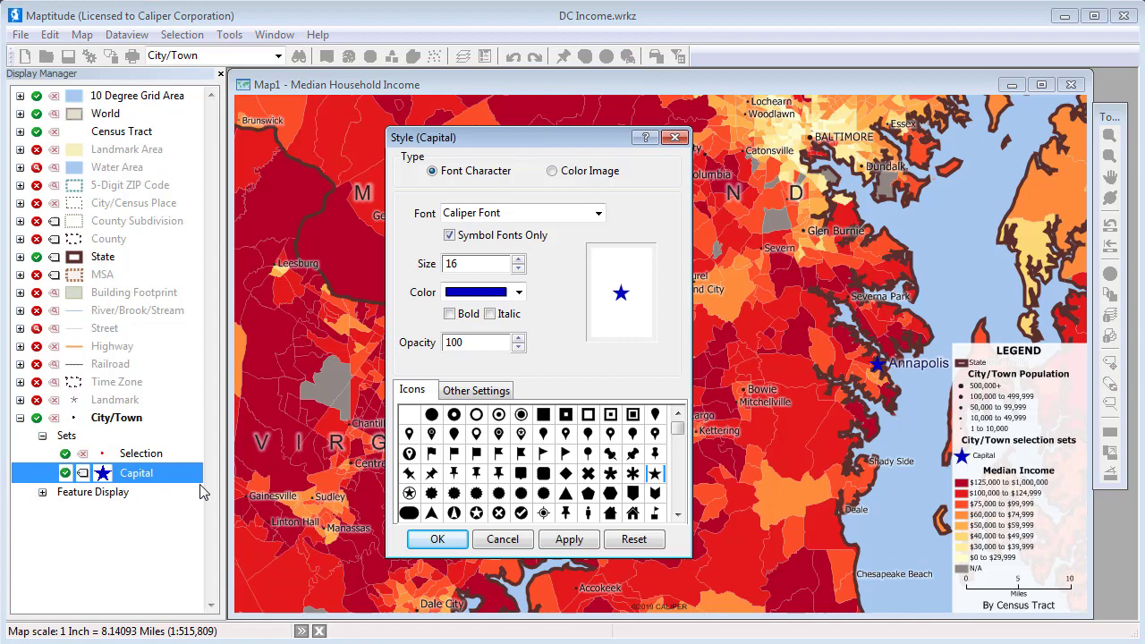
left_click(408, 493)
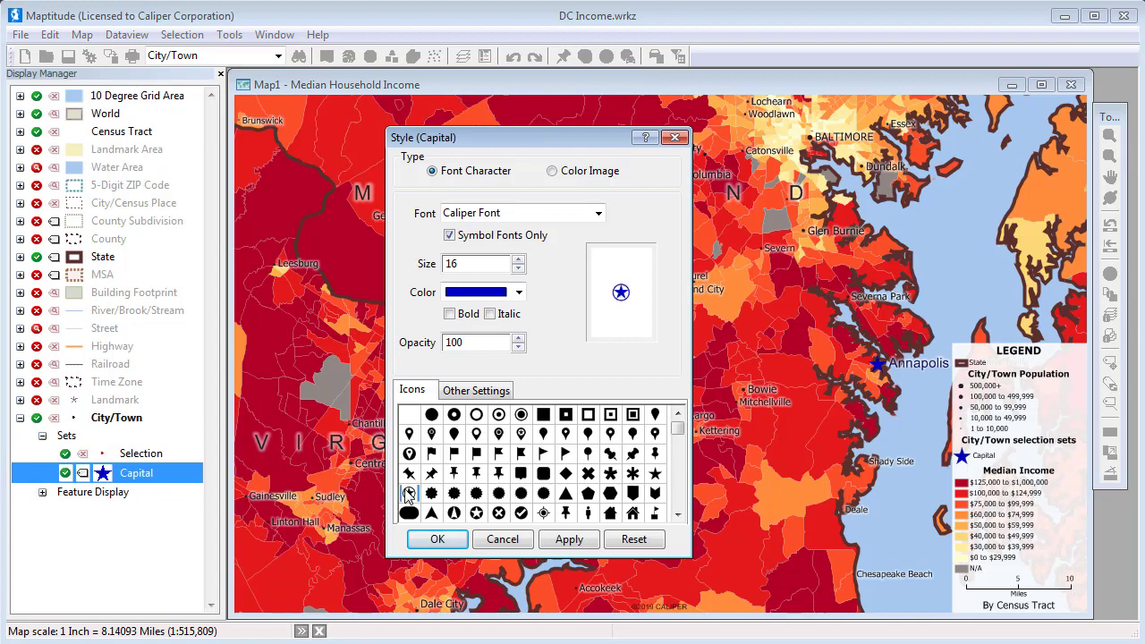
left_click(441, 539)
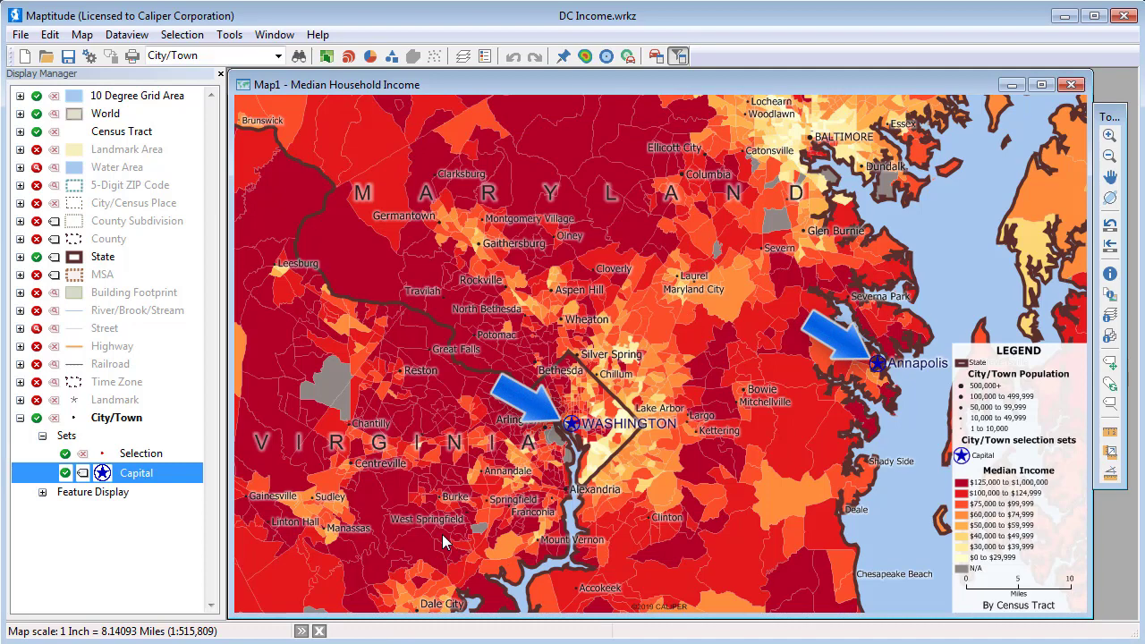
- Switch off the Capital set and expand City/Town's Feature Display population classes
left_click(65, 472)
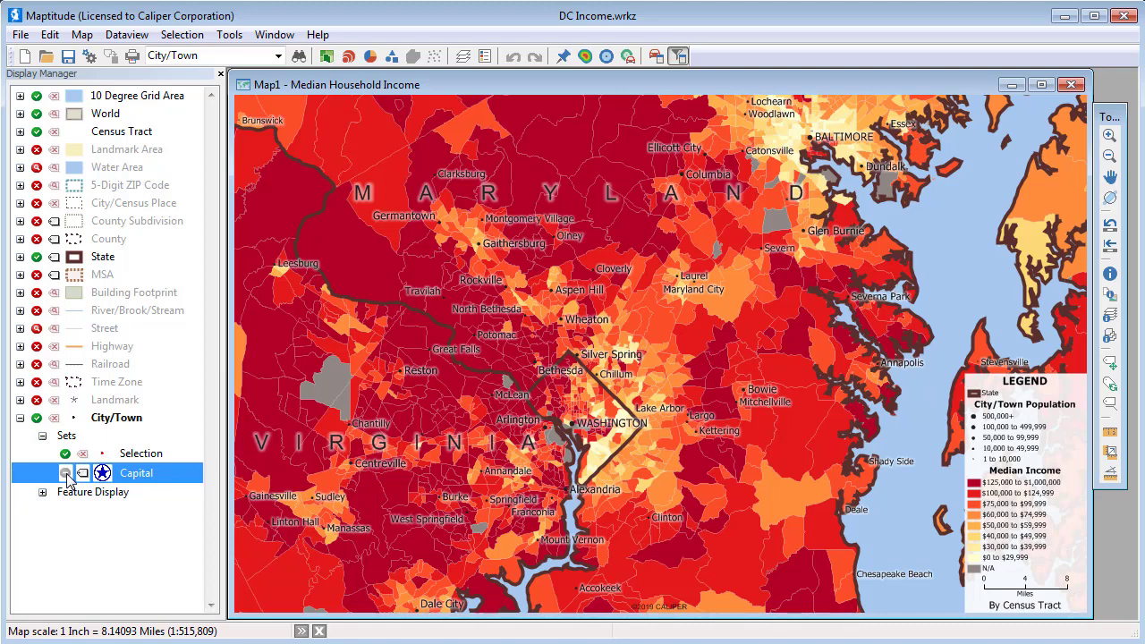
left_click(42, 493)
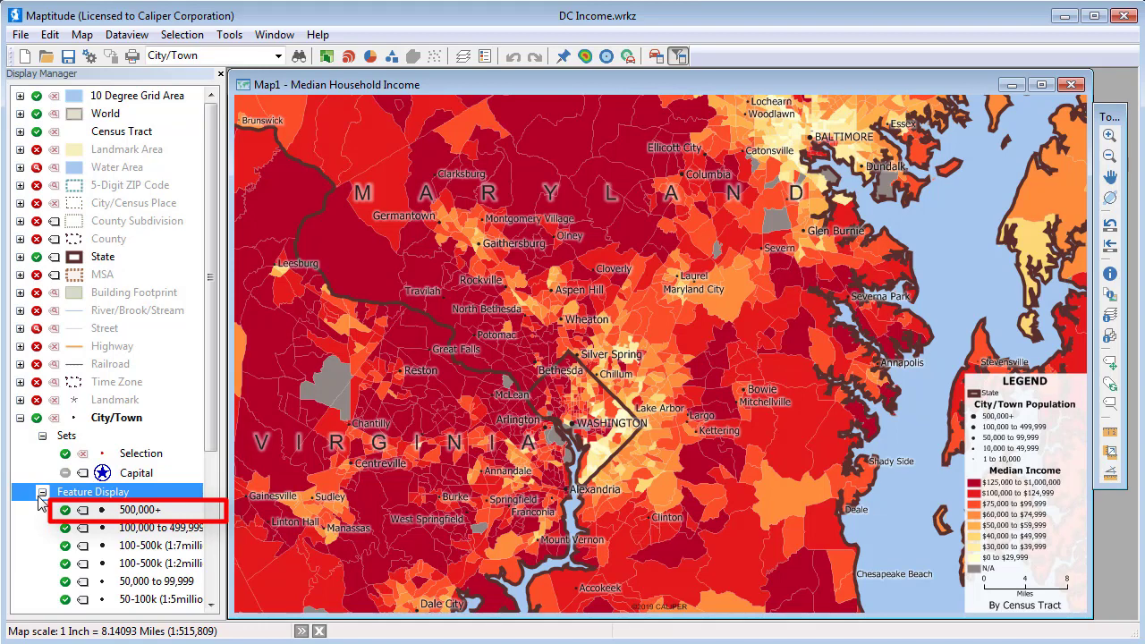
- Make the 500,000+ city labels bold at size 18
left_click(83, 510)
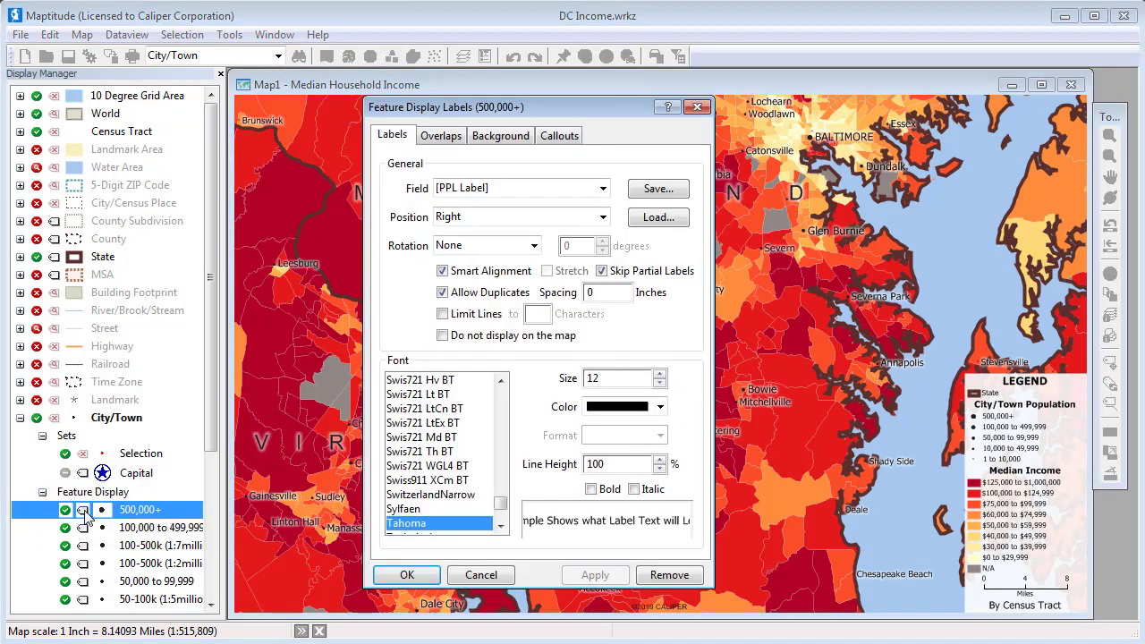
left_click(660, 375)
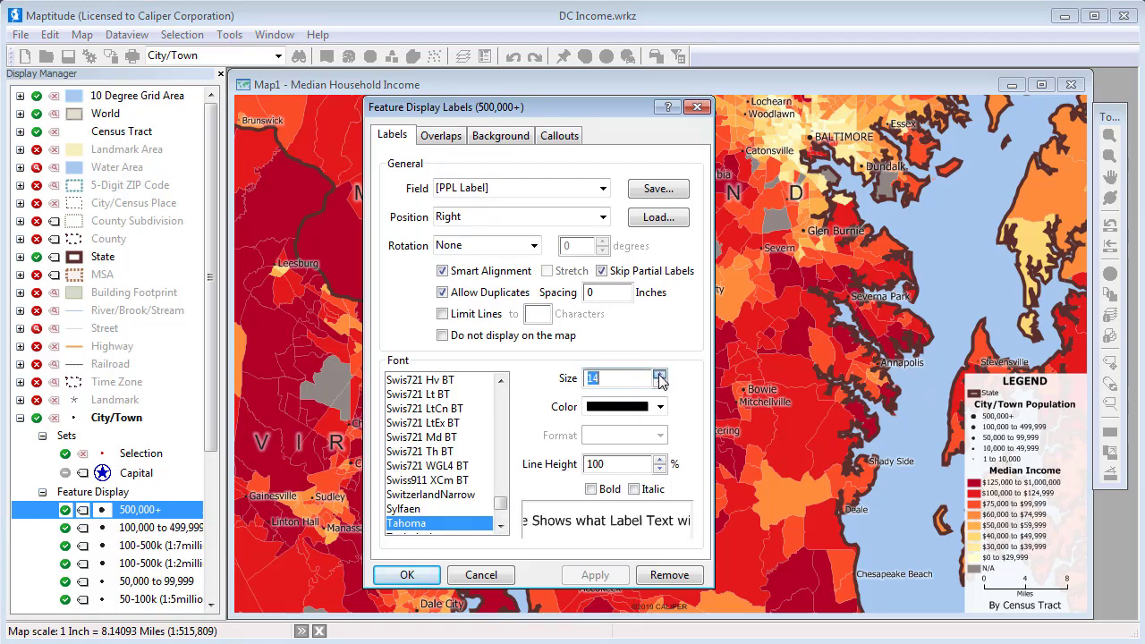
left_click(660, 375)
left_click(660, 374)
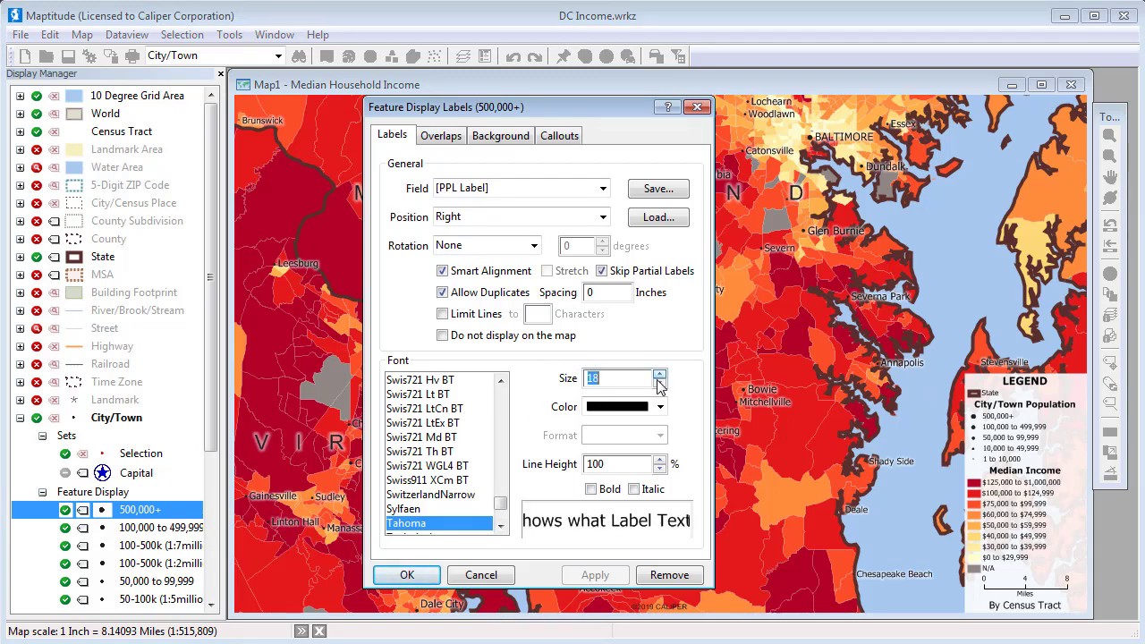
left_click(590, 488)
left_click(433, 575)
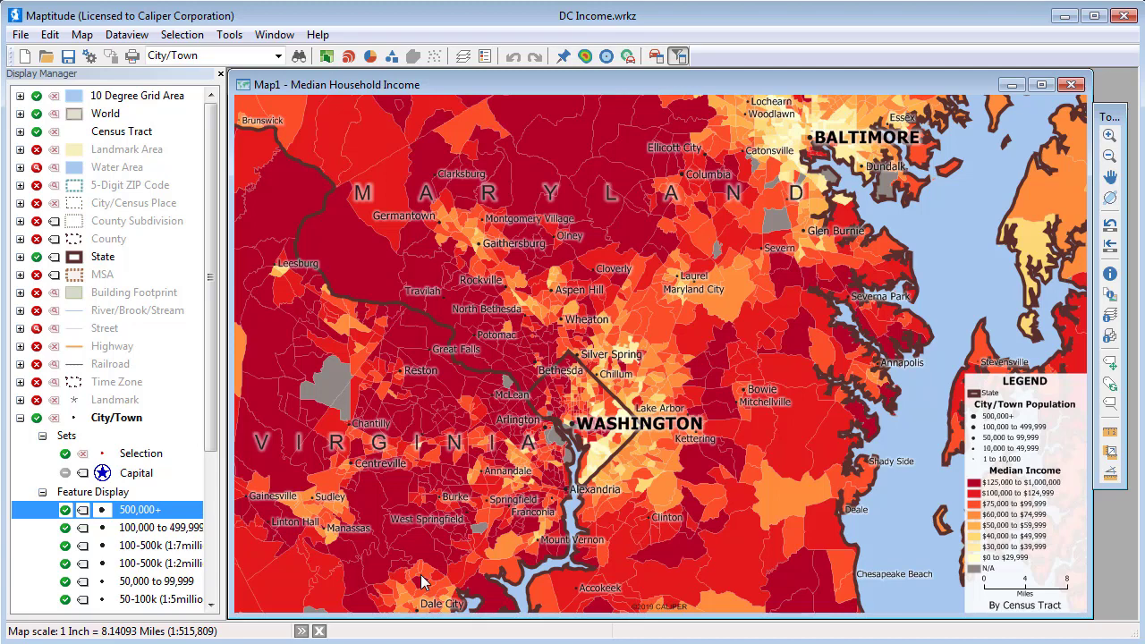
- In the Census Tract Median Income theme, give the N/A class a light-green fill
left_click(21, 135)
left_click(20, 131)
left_click(42, 168)
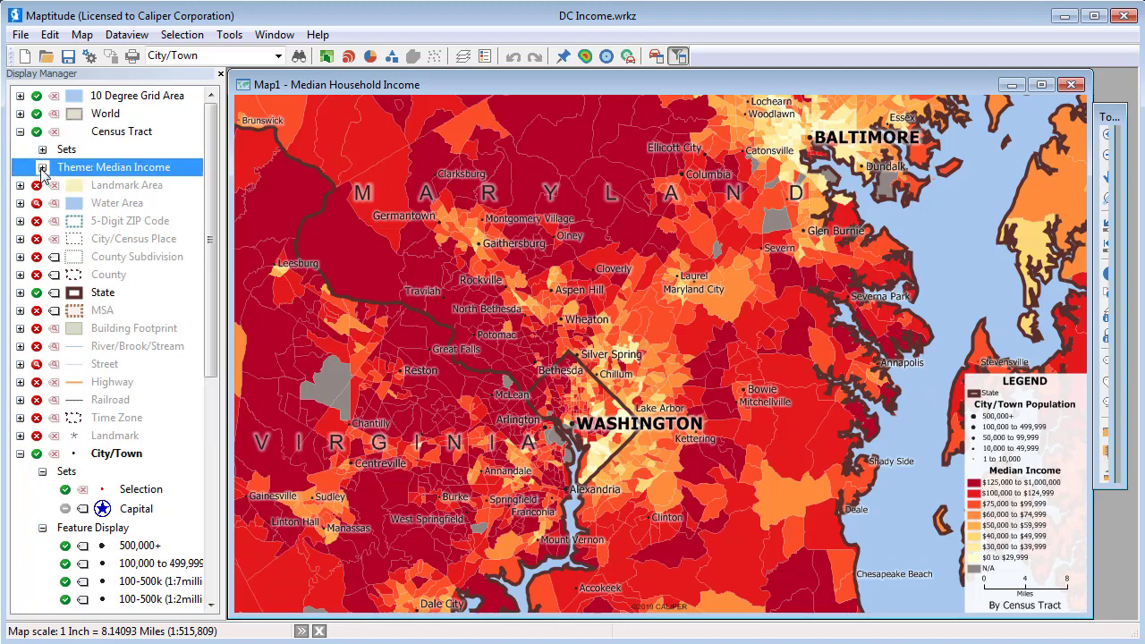
left_click(42, 168)
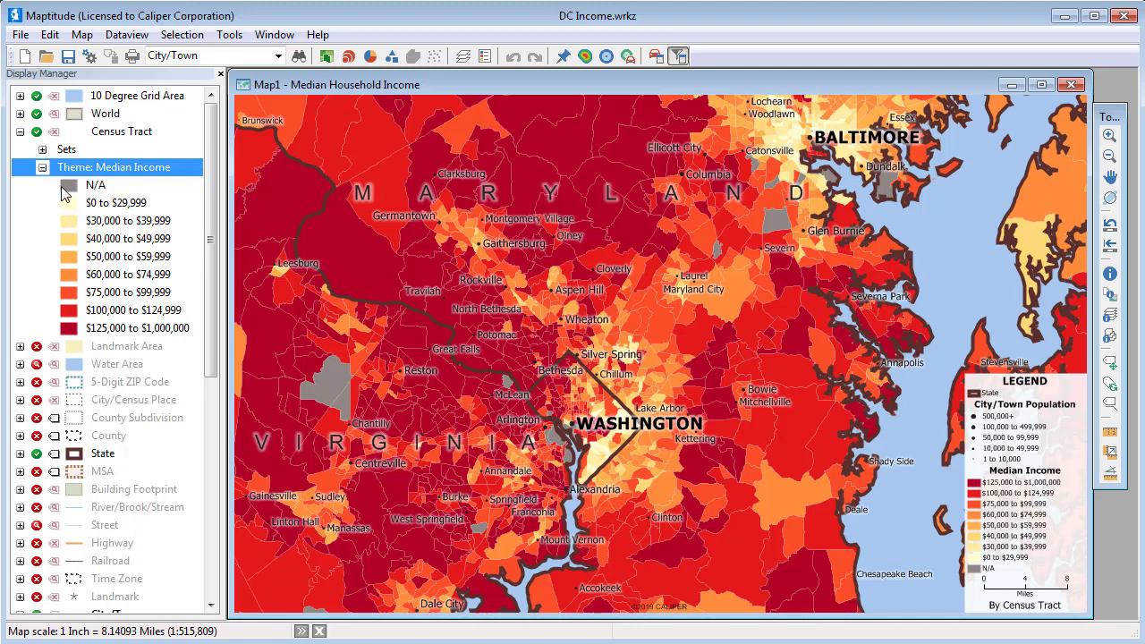
double_click(69, 186)
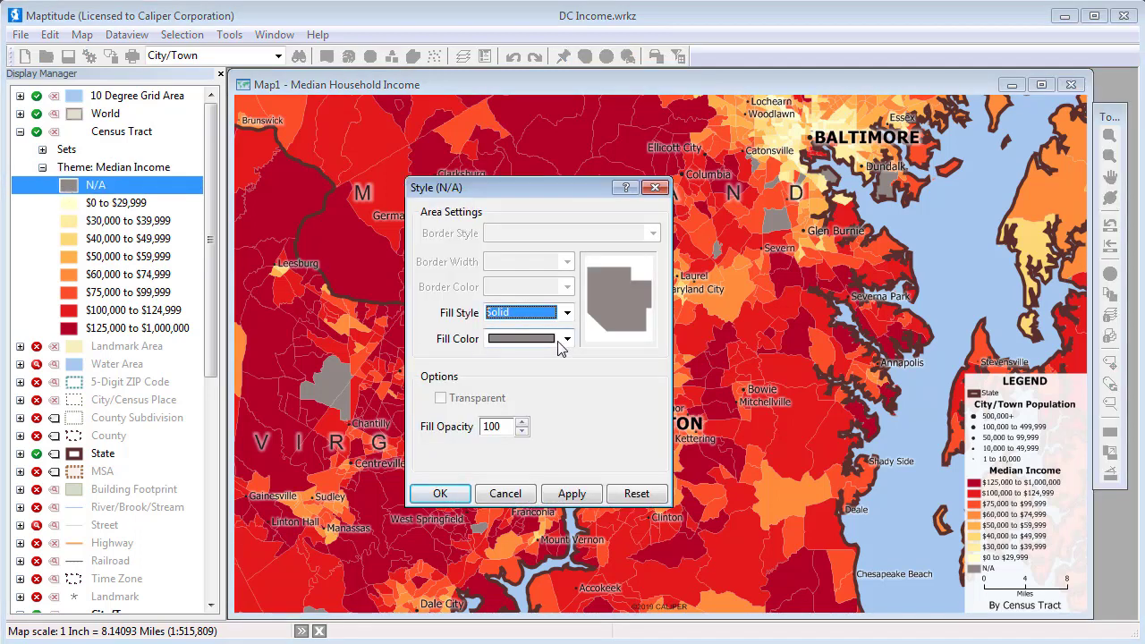
left_click(566, 338)
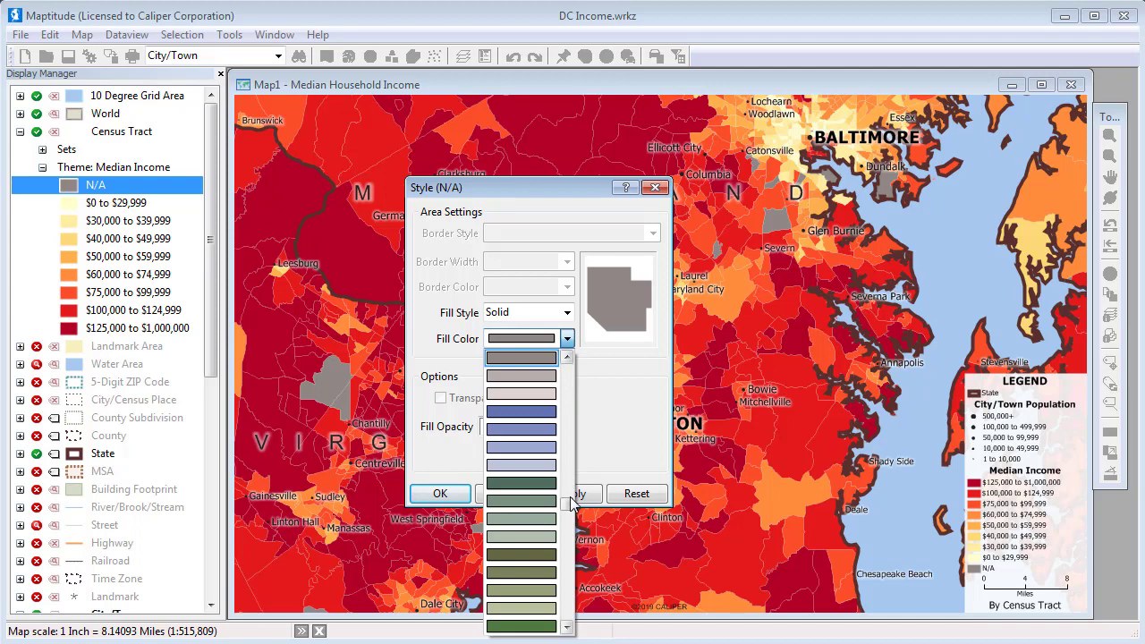
left_click_drag(567, 503, 567, 561)
left_click(533, 490)
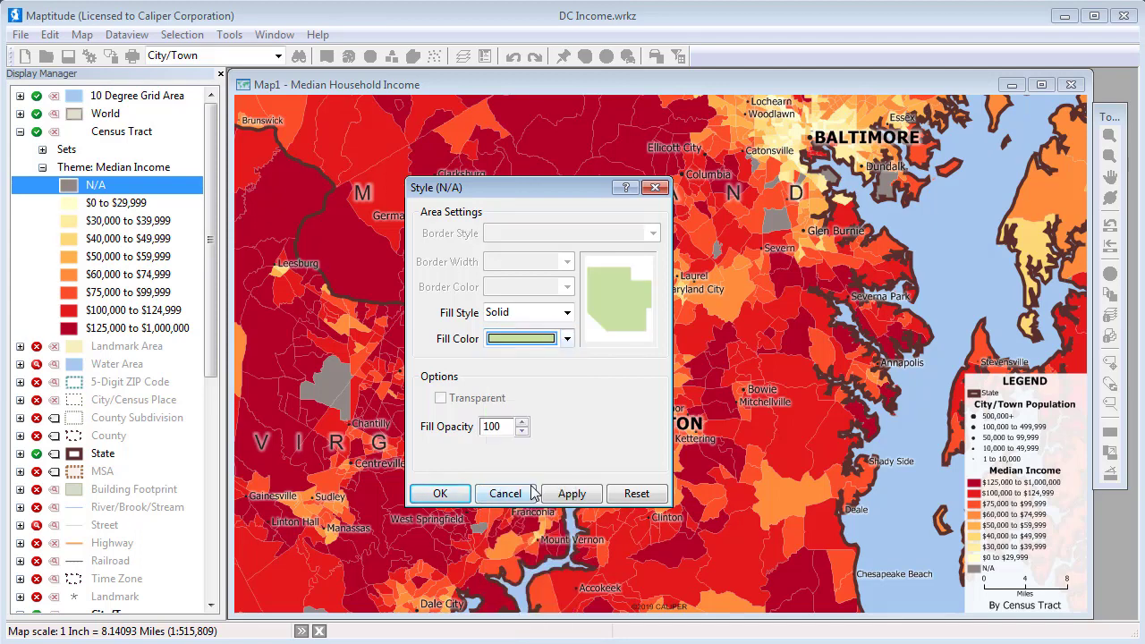
left_click(454, 495)
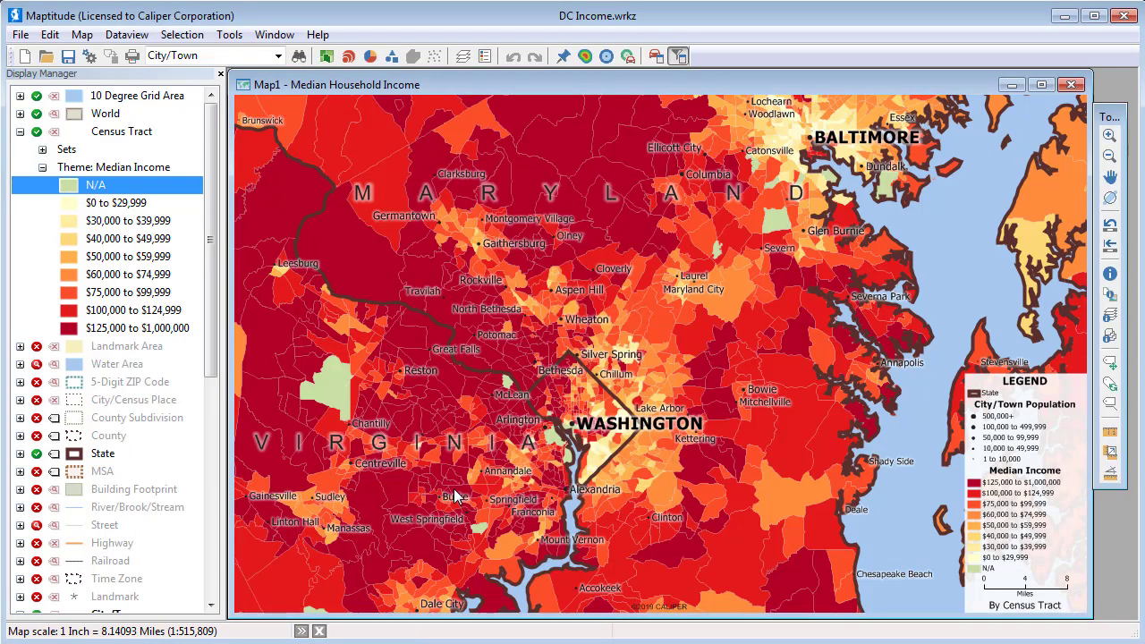